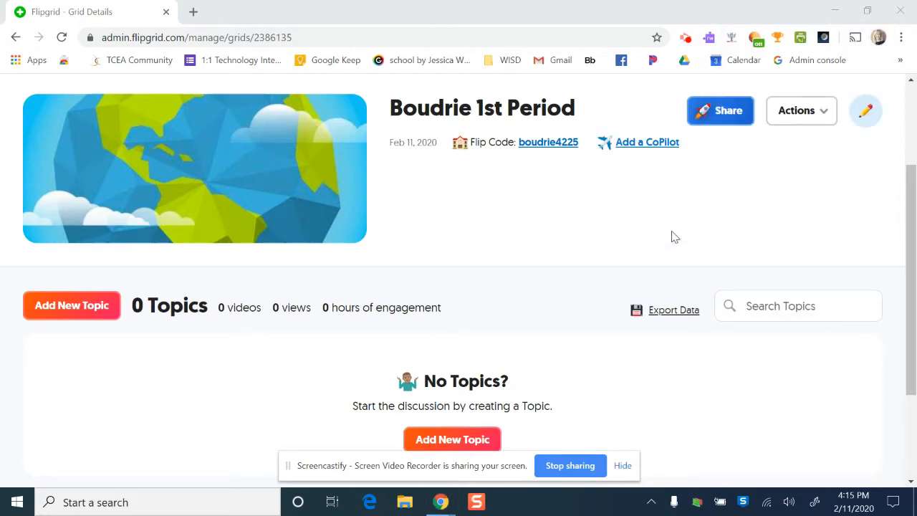
Step: Start a new topic in the grid, title it "Math: Math Facts" and set the recording time to 15 seconds
scroll(667, 226, "down", 2)
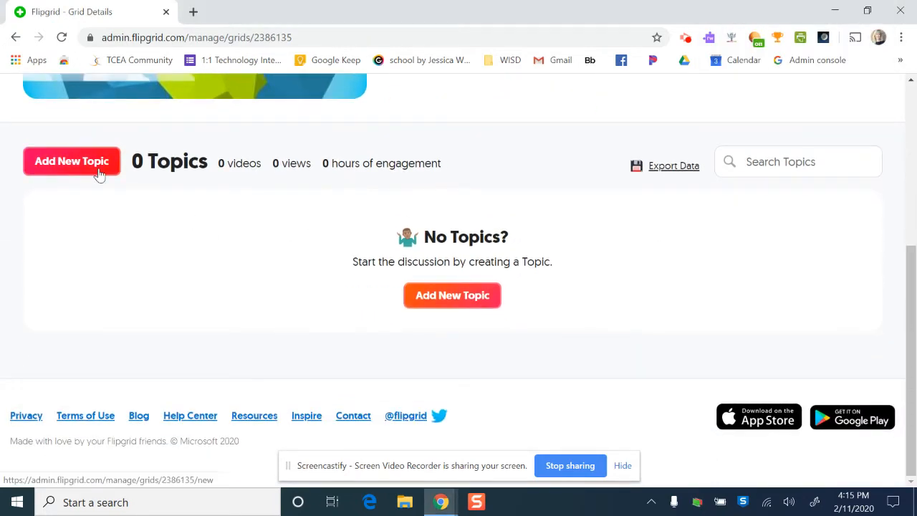
left_click(96, 163)
type("Math: ")
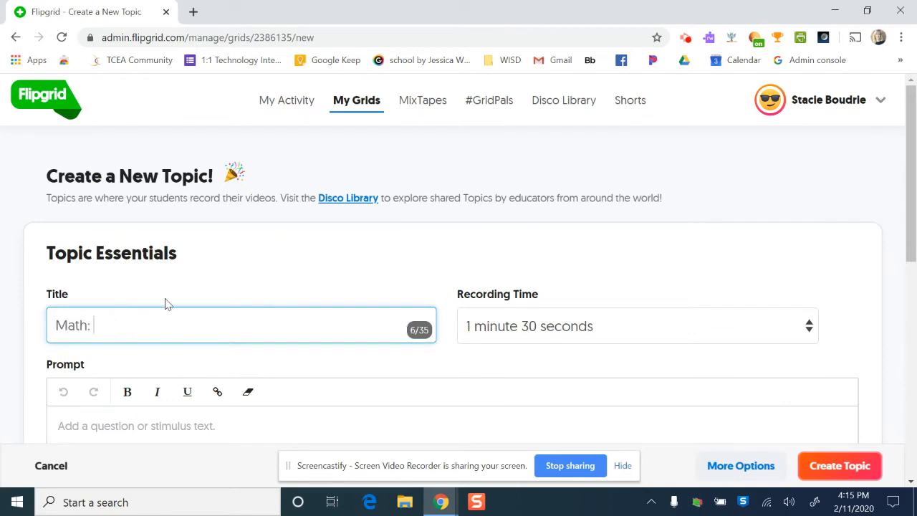
type("Math Facts")
left_click(578, 330)
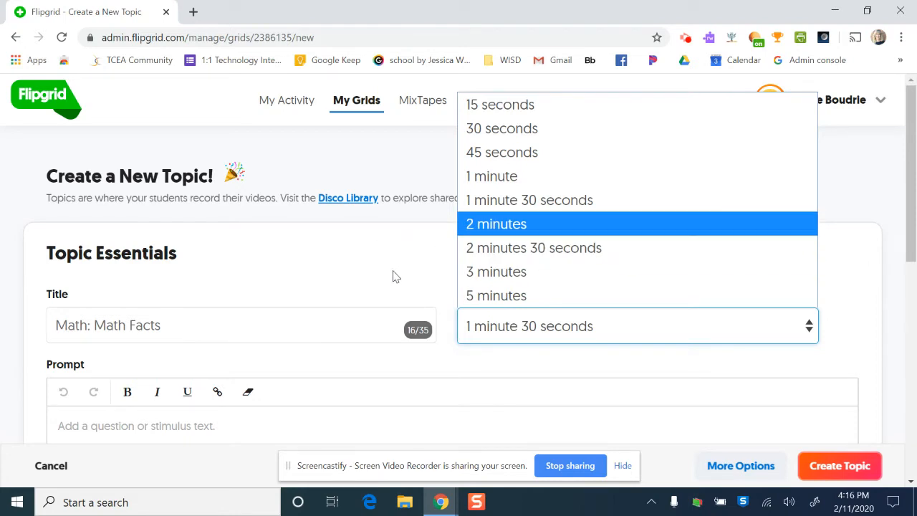
left_click(494, 112)
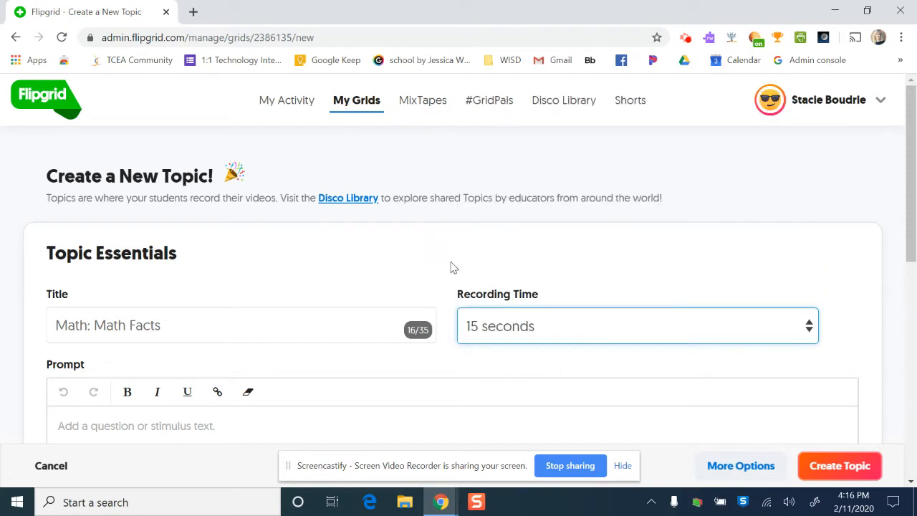
Step: Enter the topic prompt with "Directions:" on the first line and "Step 1:" on the second
scroll(452, 267, "down", 4)
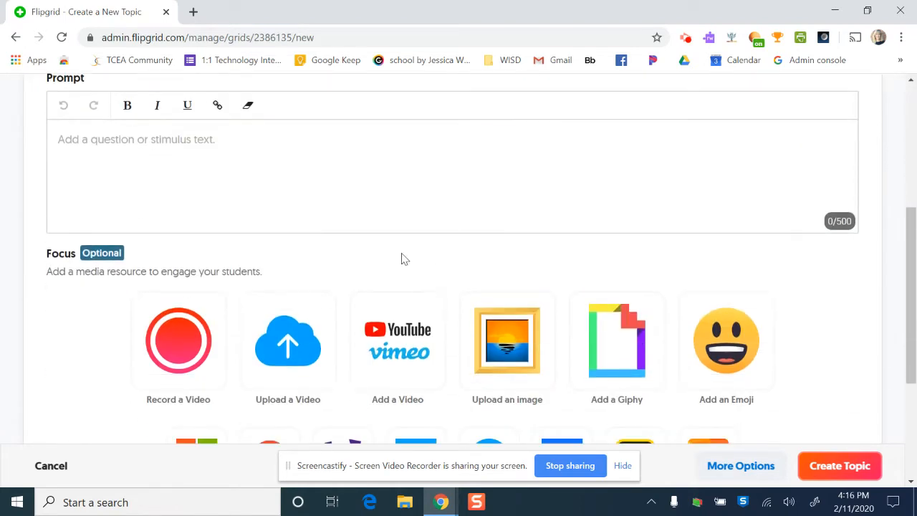
scroll(276, 191, "up", 1)
scroll(275, 191, "up", 1)
left_click(307, 286)
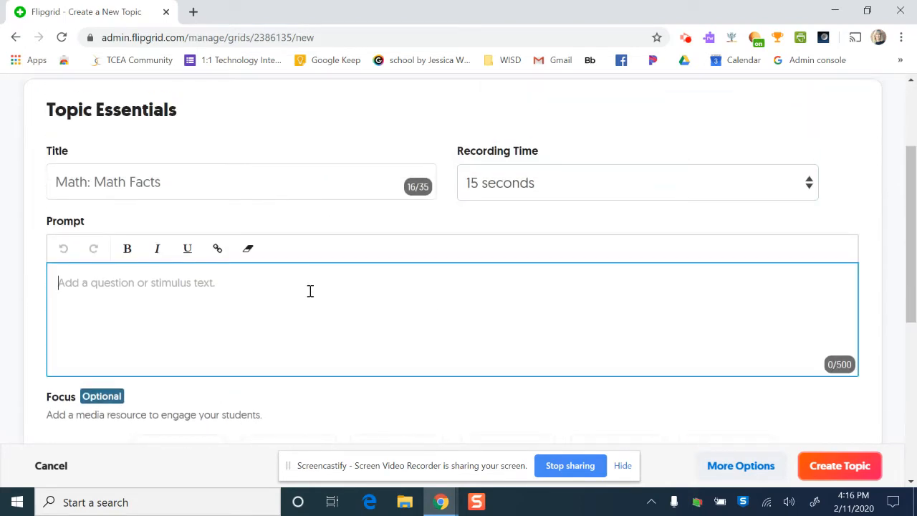
type("Directions:")
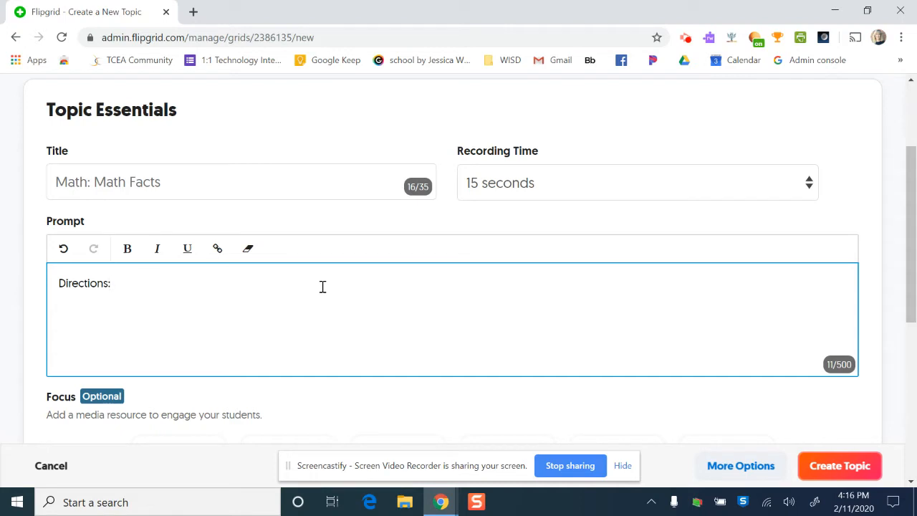
key("Return")
type("Step 1:")
Step: Choose a Giphy as the topic's focus media and search for "math"
scroll(284, 295, "down", 2)
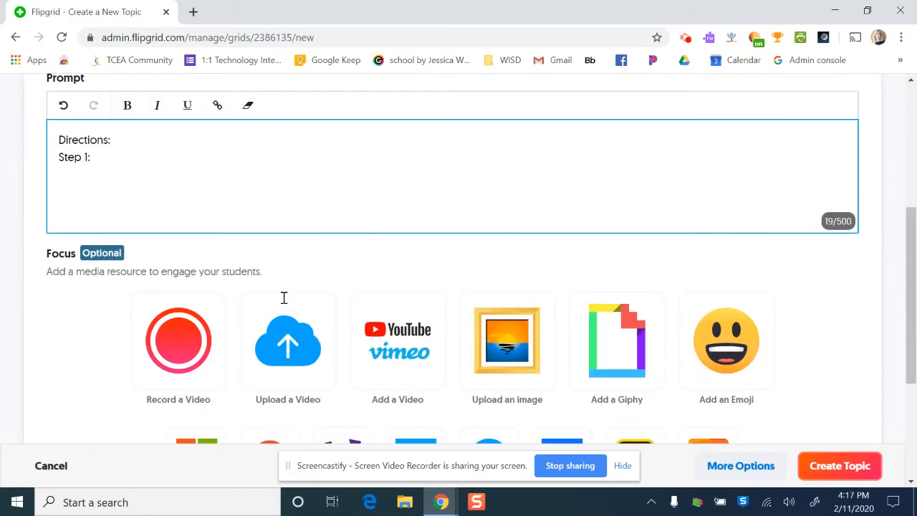
scroll(512, 286, "down", 3)
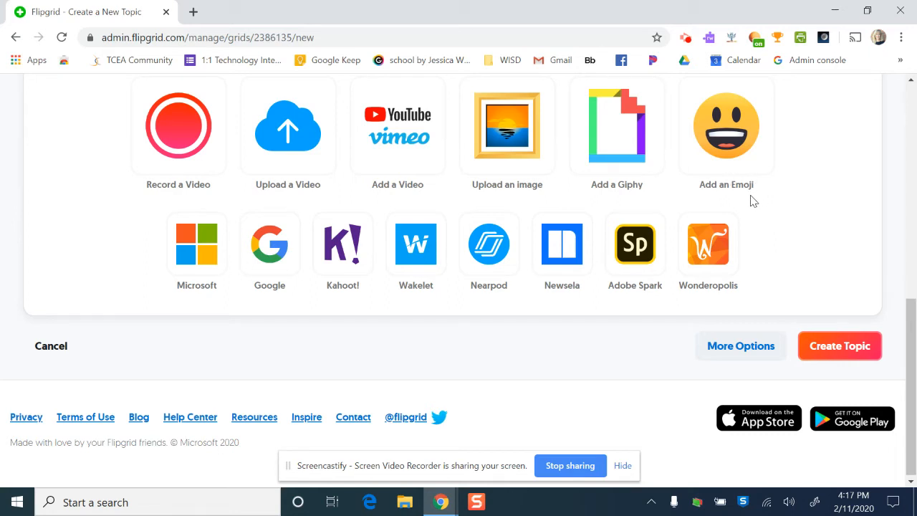
left_click(639, 157)
left_click(489, 241)
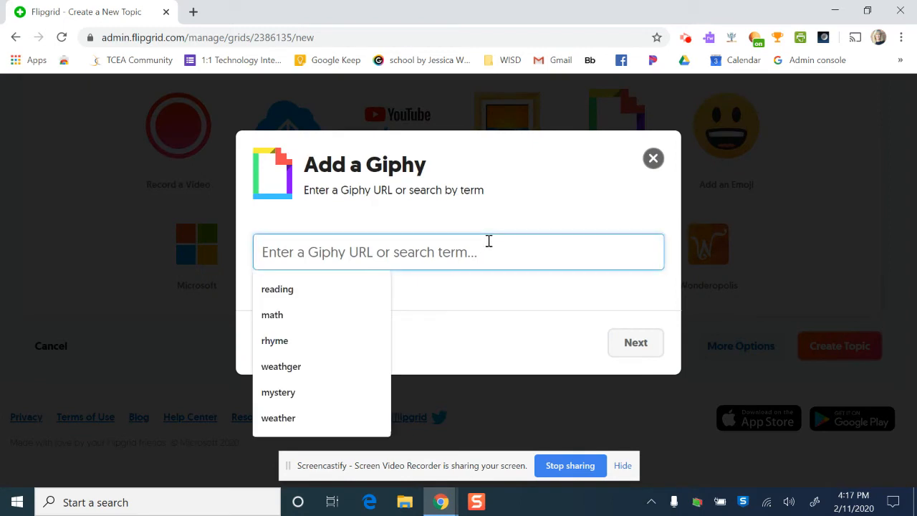
type("math")
left_click(636, 343)
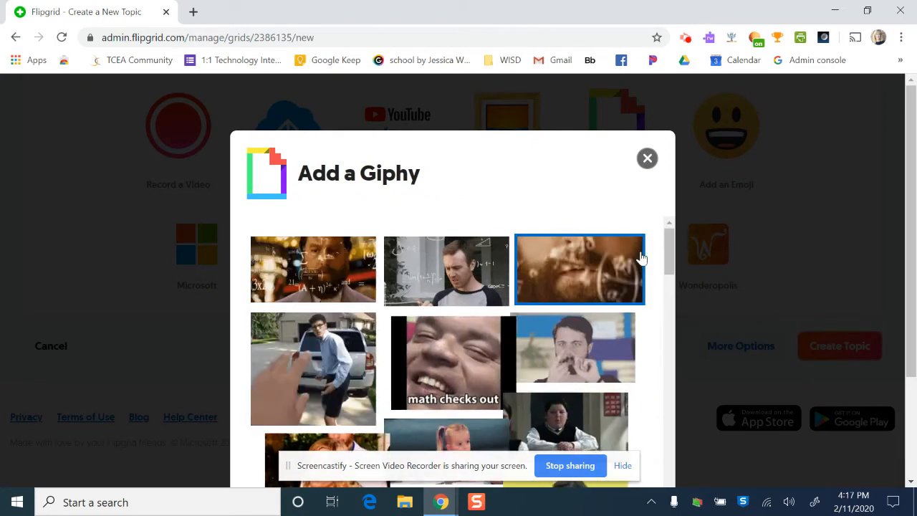
Step: Pick the animated pizza slice GIF from the results and add it as the topic's focus
left_click_drag(669, 257, 649, 308)
scroll(587, 366, "down", 3)
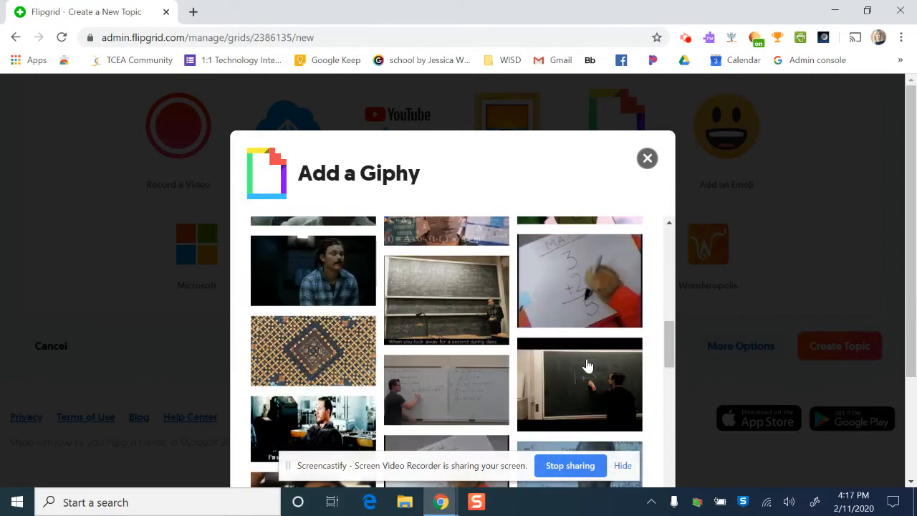
scroll(583, 318, "up", 3)
left_click(586, 347)
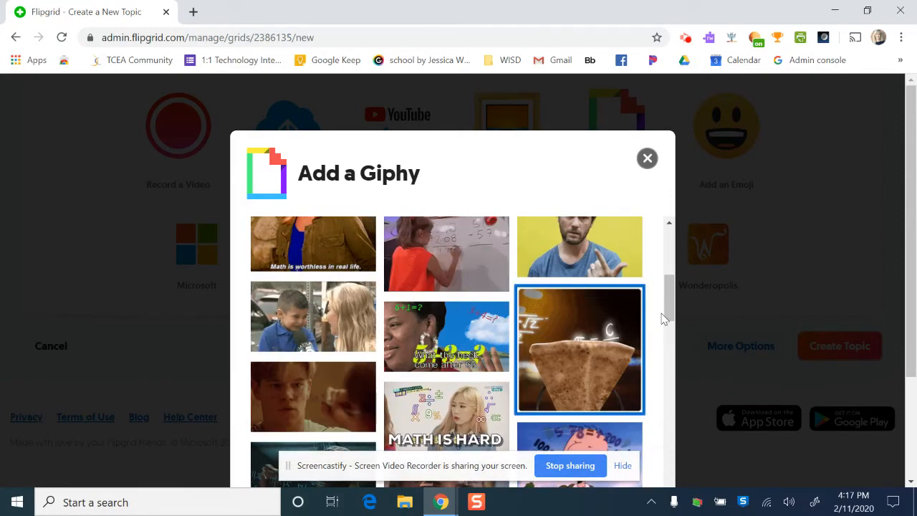
scroll(845, 315, "down", 2)
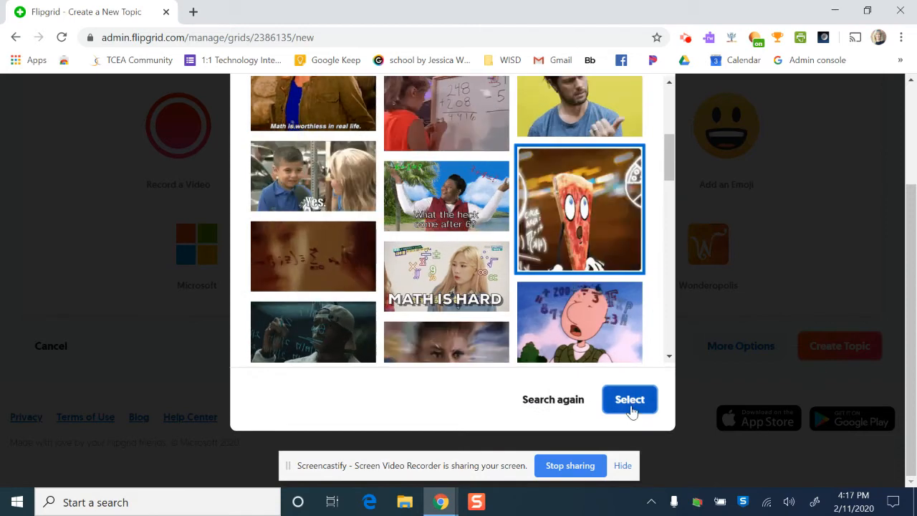
left_click(630, 405)
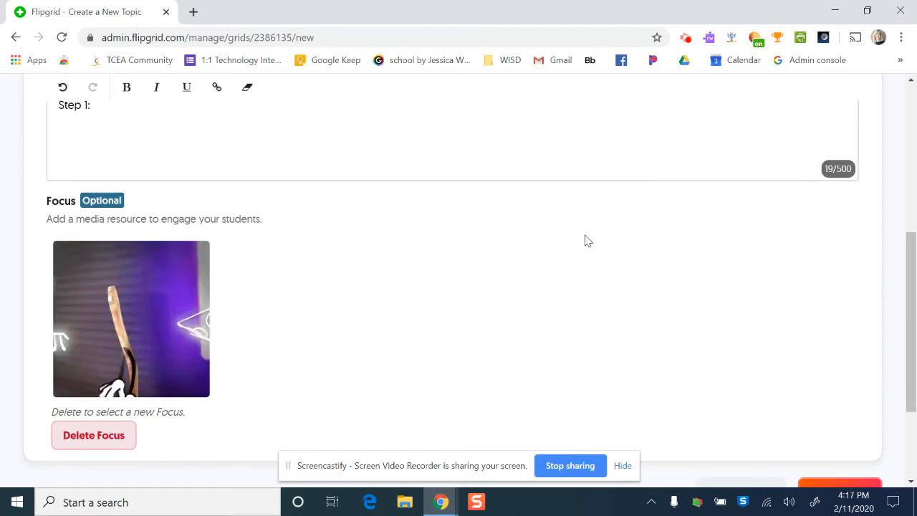
Step: Review the prompt and focus GIF, and create the topic
scroll(584, 240, "down", 3)
scroll(572, 287, "up", 3)
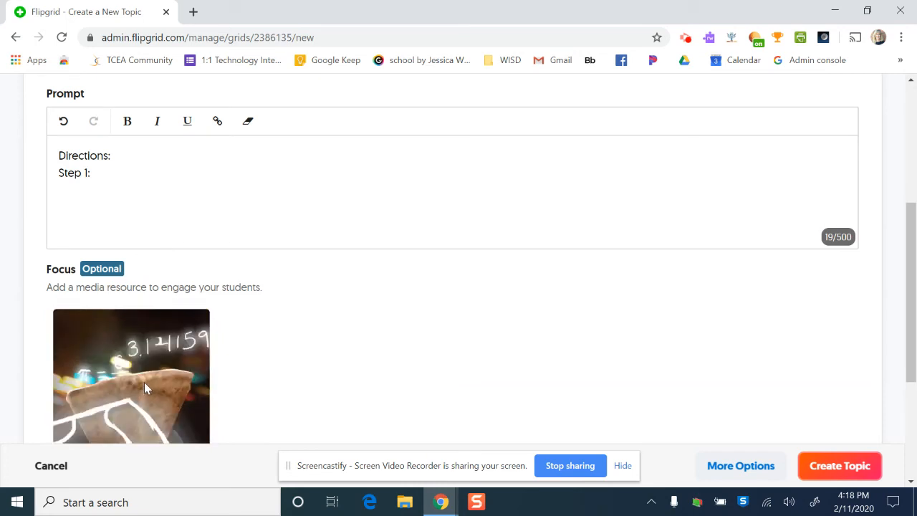
scroll(161, 380, "down", 1)
scroll(163, 377, "down", 2)
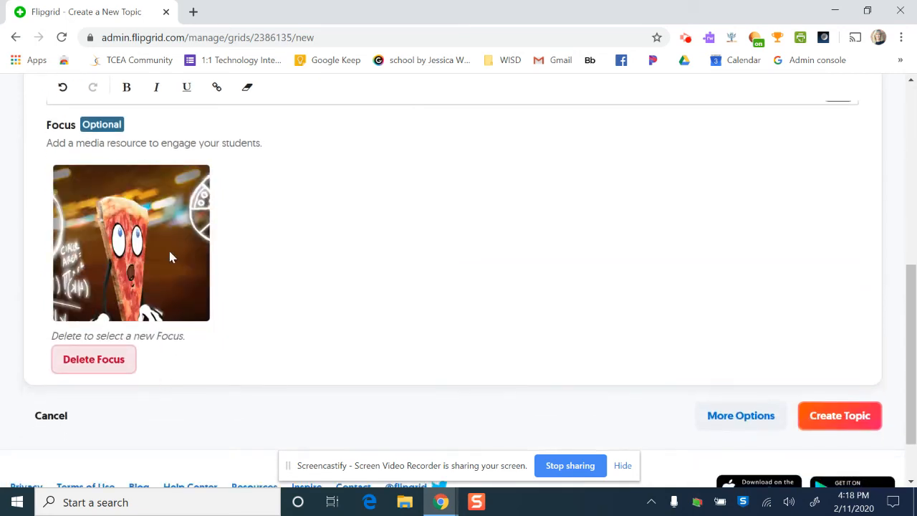
left_click(840, 415)
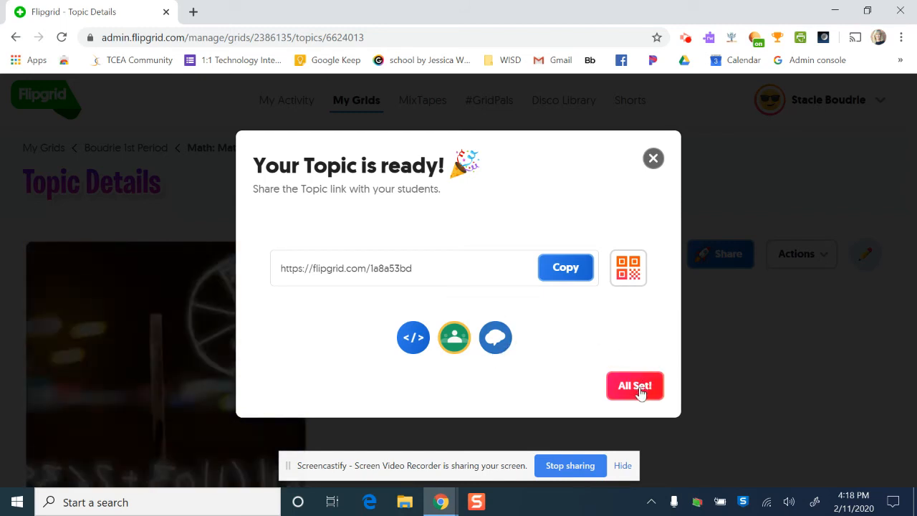
Step: Display the QR code for sharing the new topic, and finish the sharing dialog
left_click(634, 281)
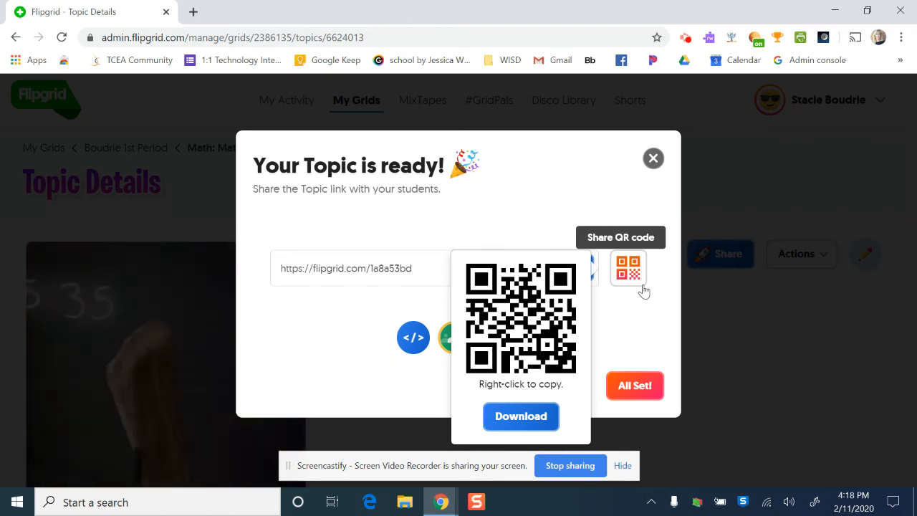
left_click(656, 386)
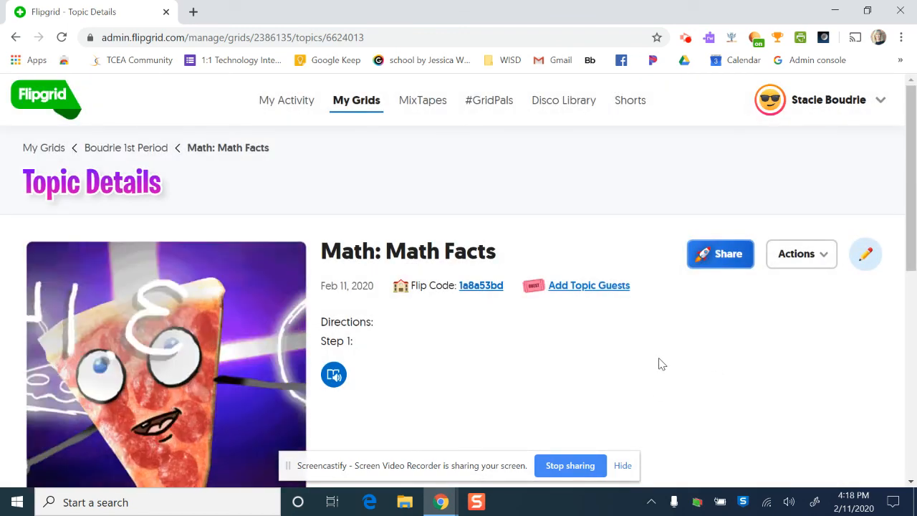